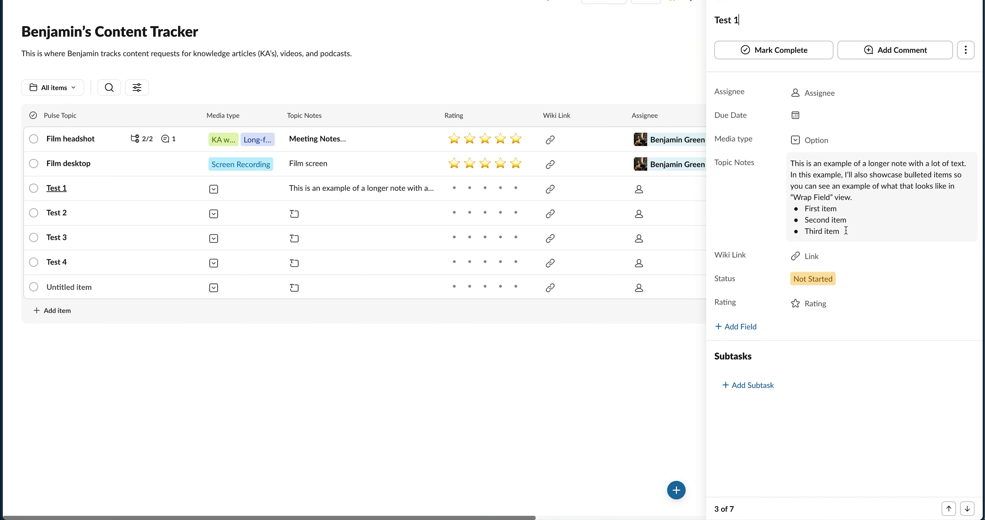
- Close the Test 1 item details, wrap the Topic Notes field in the table and widen its column slightly
key(Escape)
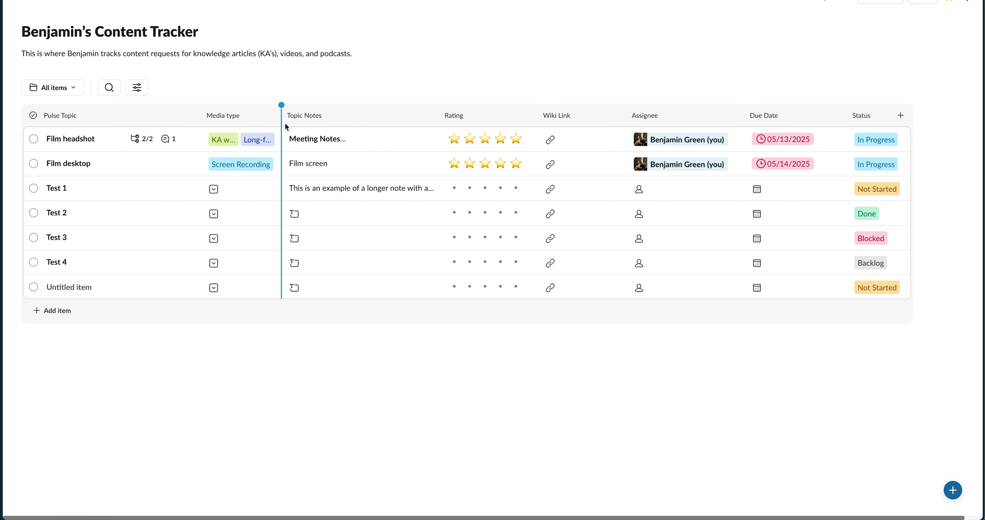
click(303, 122)
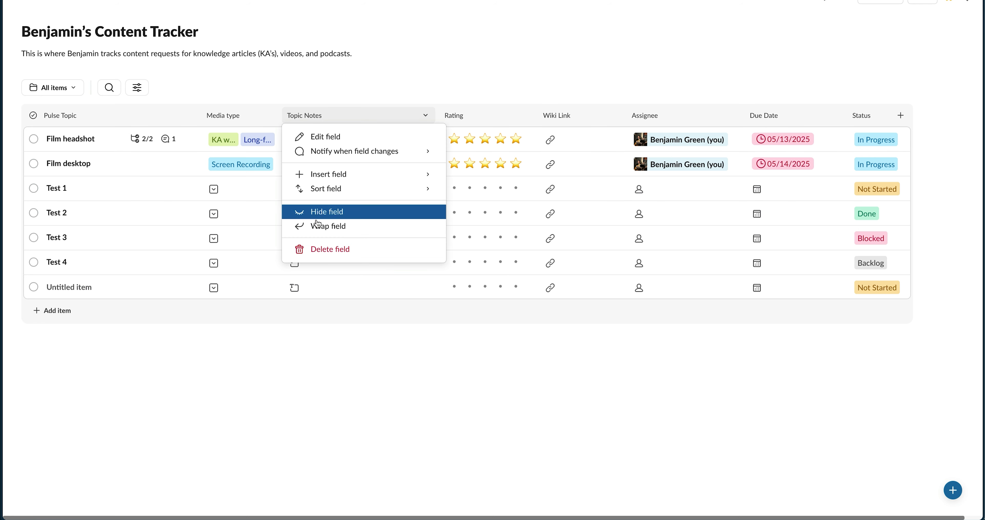
click(325, 225)
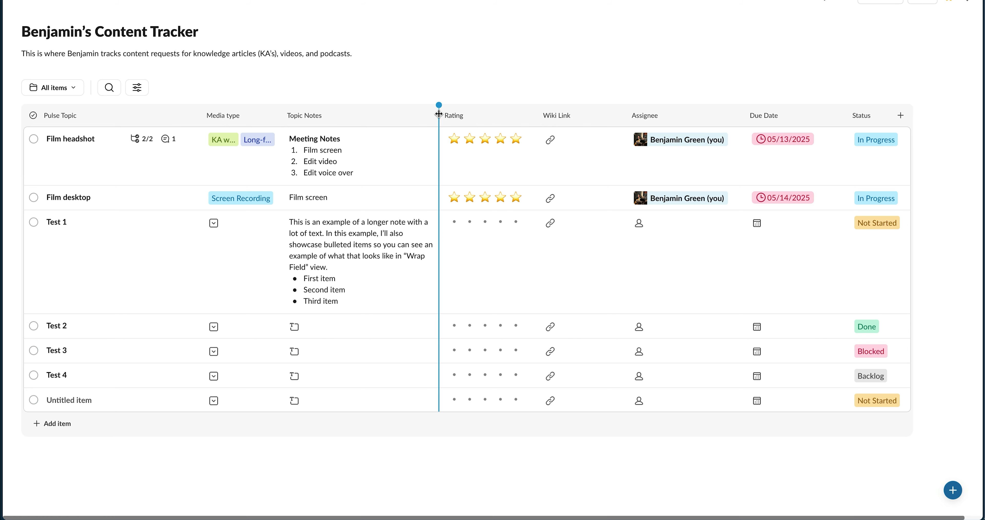
drag(437, 115, 471, 113)
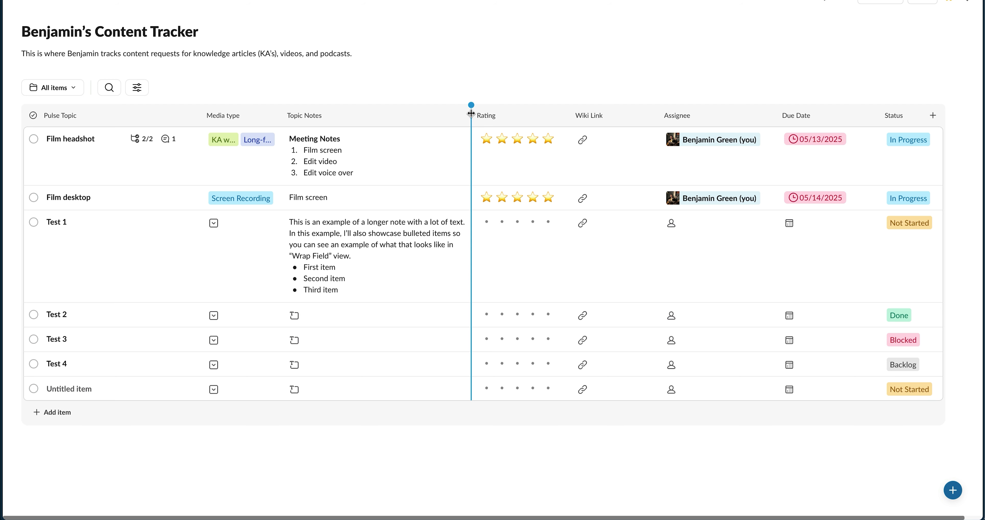
- Switch the list to the Board layout and group its items by Status
click(138, 88)
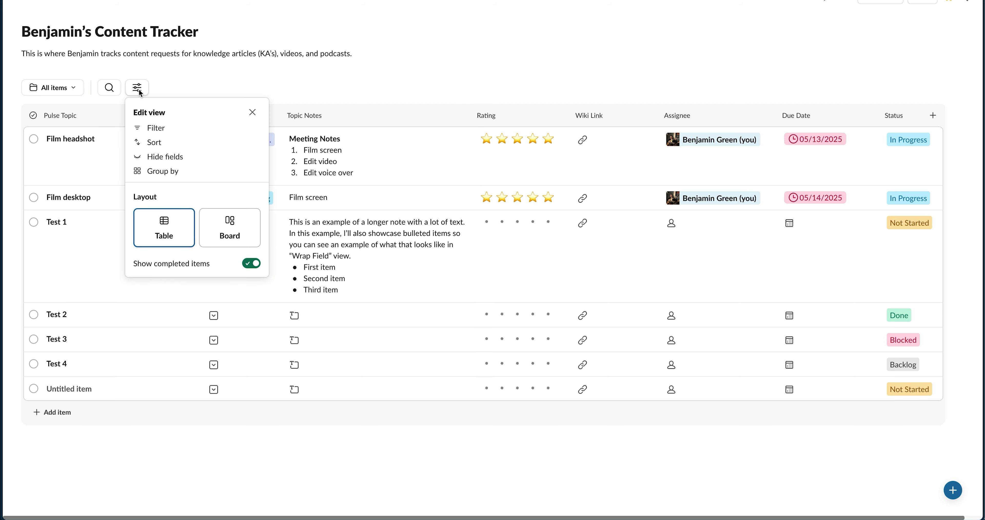
click(241, 247)
click(257, 114)
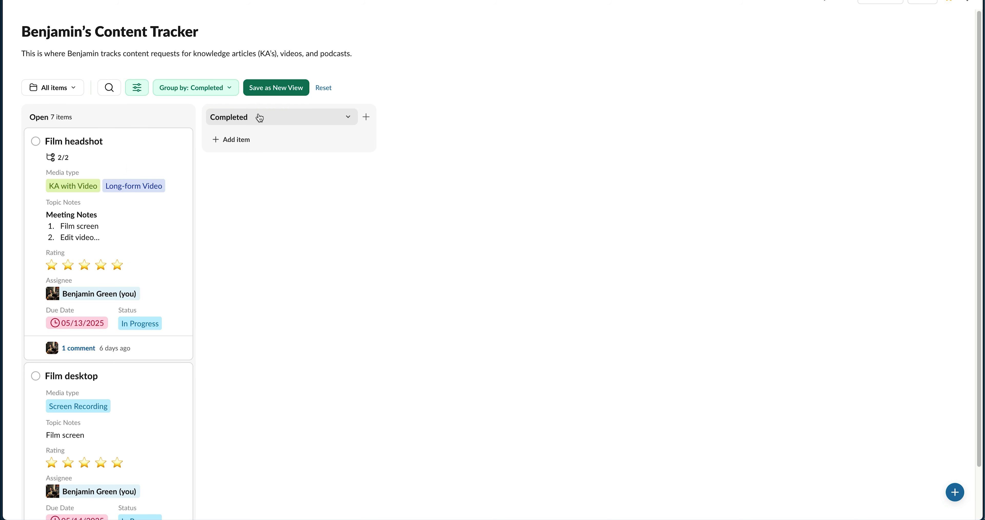
click(219, 89)
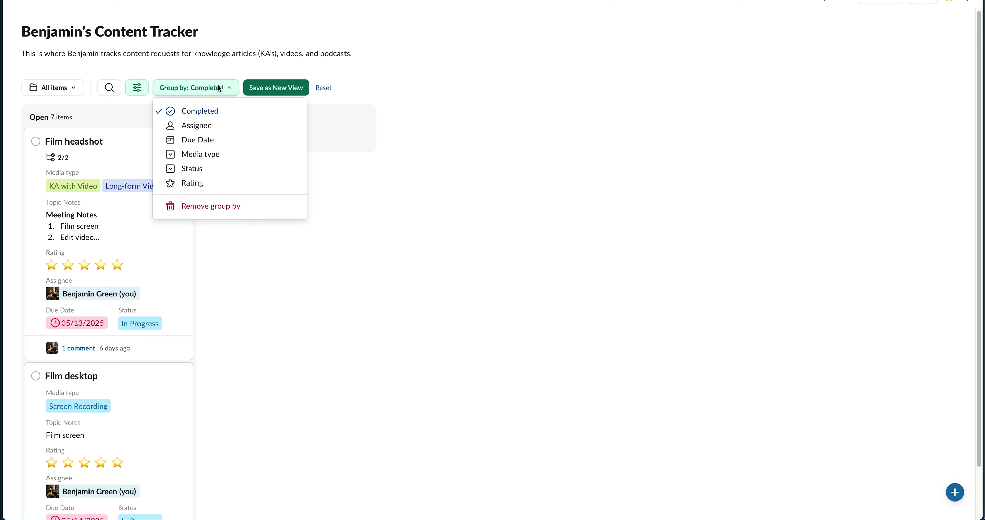
click(211, 170)
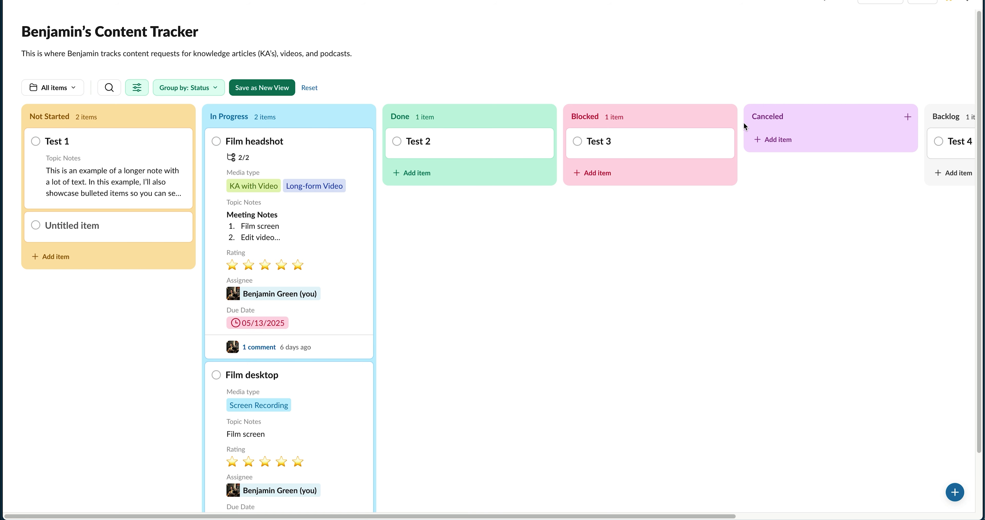
scroll(651, 141, right, 5)
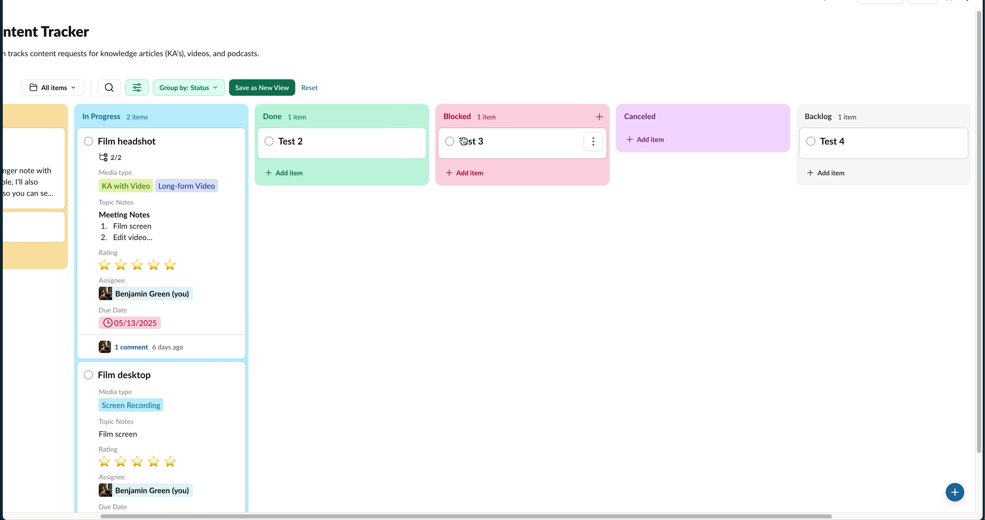
scroll(464, 142, left, 2)
- Change the board's grouping to Due Date
click(137, 87)
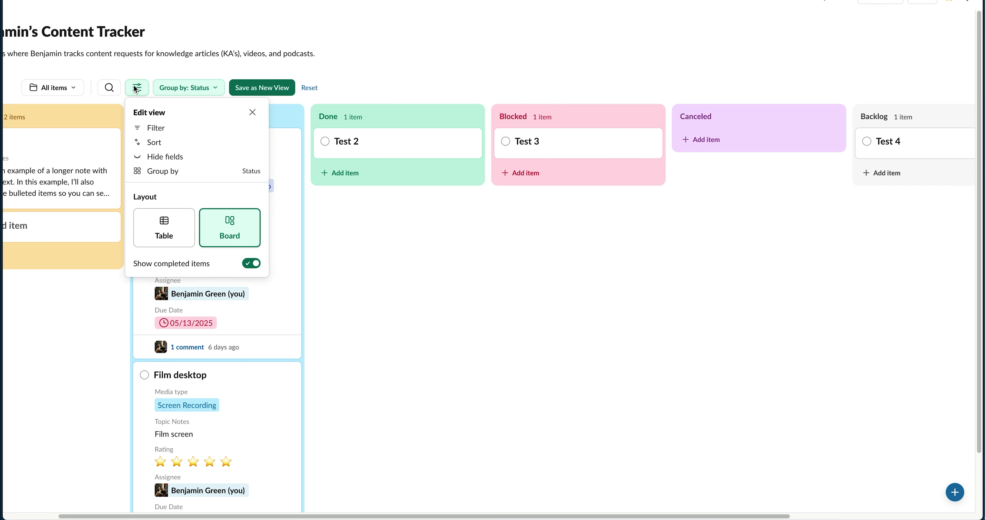
click(164, 176)
click(168, 137)
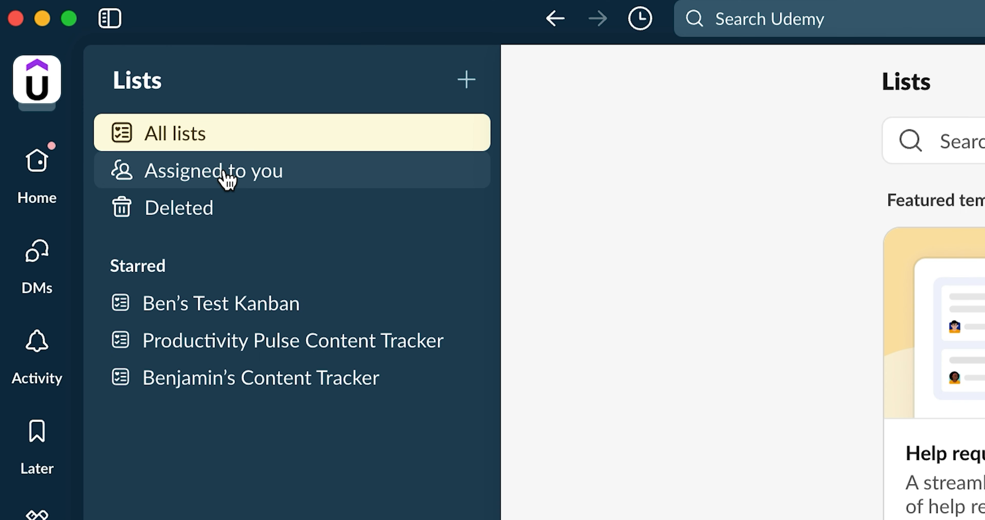
- Open the items assigned to you and view the open, completed and all items in turn
click(87, 33)
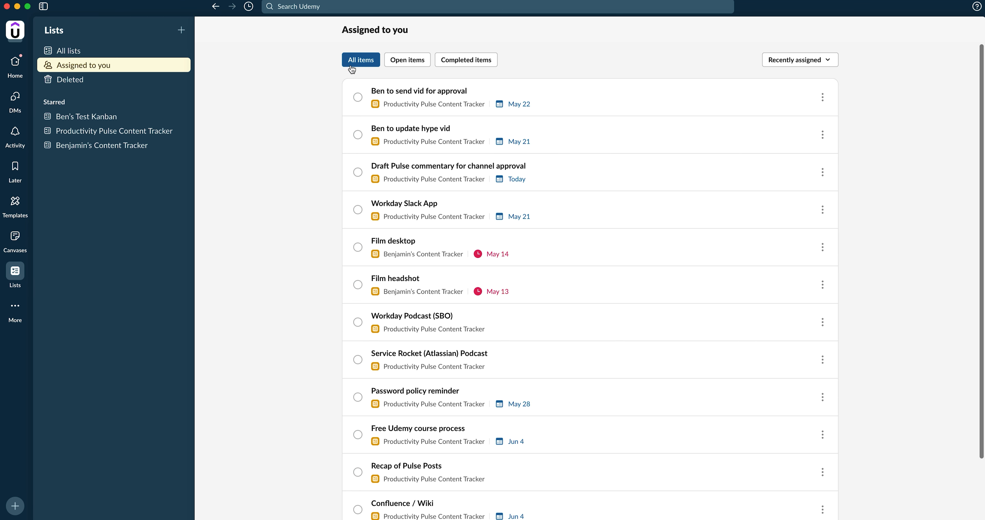
click(408, 62)
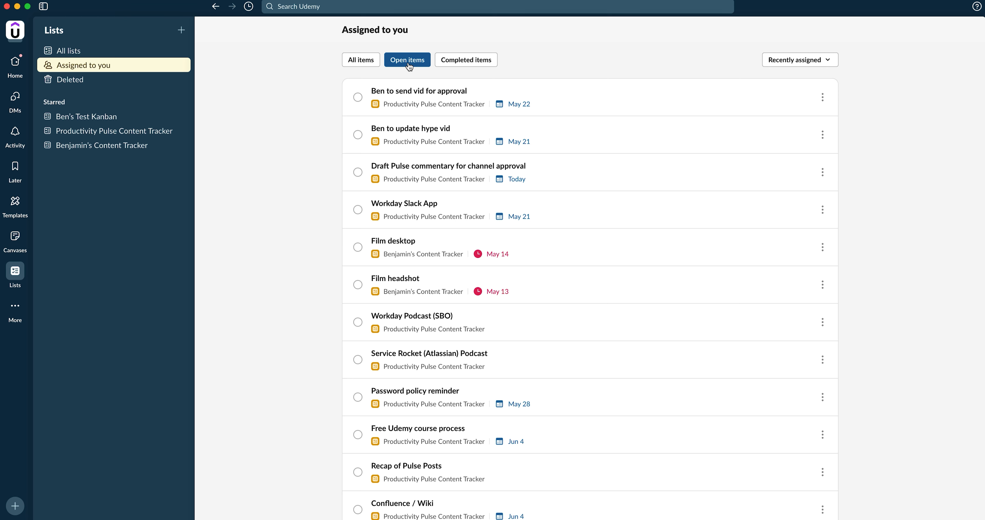
click(466, 60)
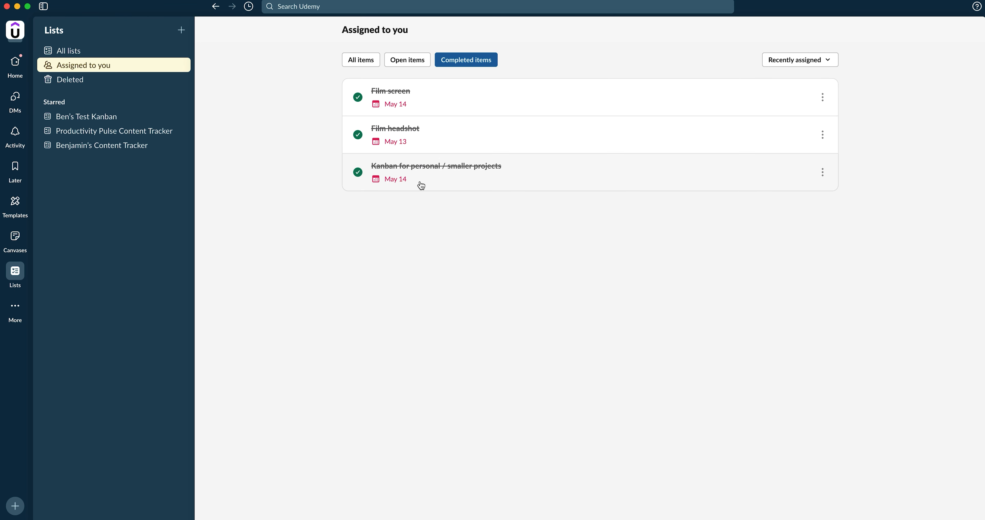
click(363, 61)
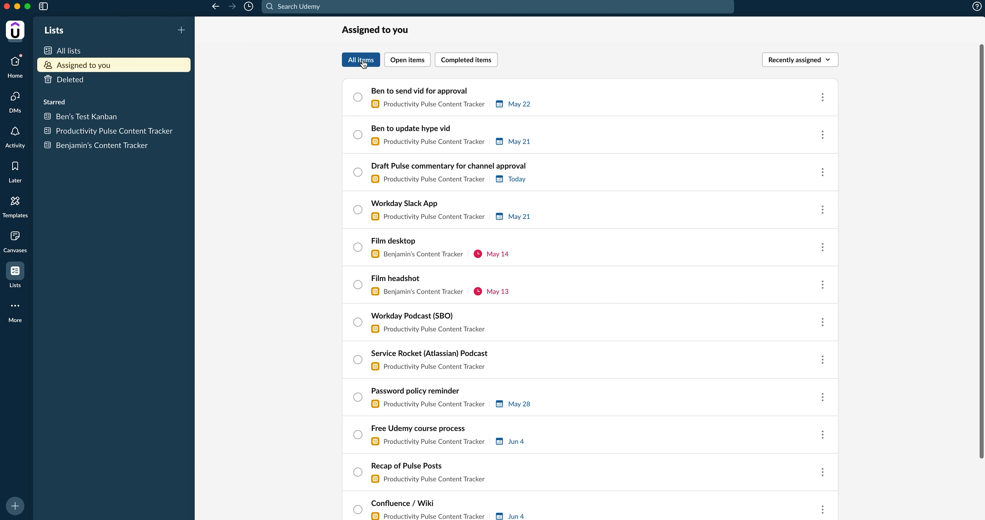
- Review all assigned items sorted by due date and by recently updated
click(821, 61)
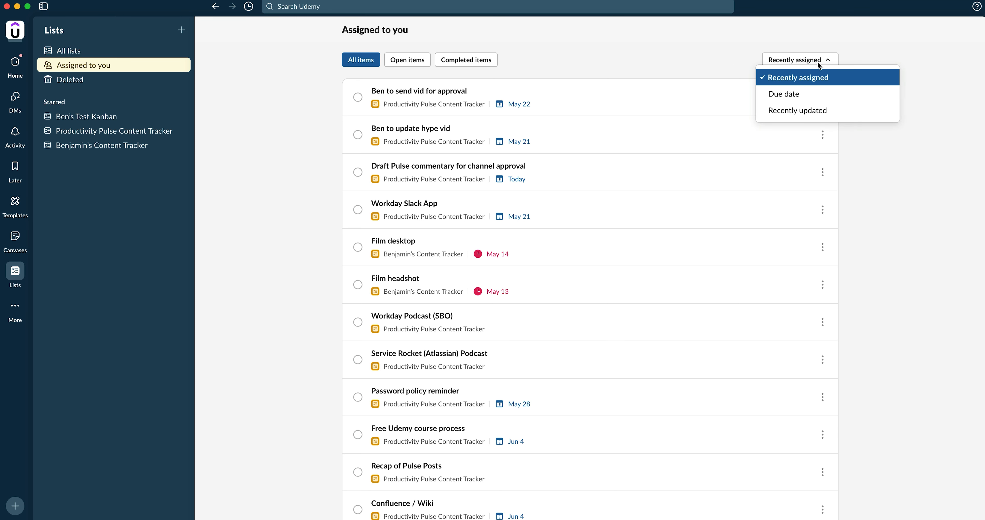
click(784, 94)
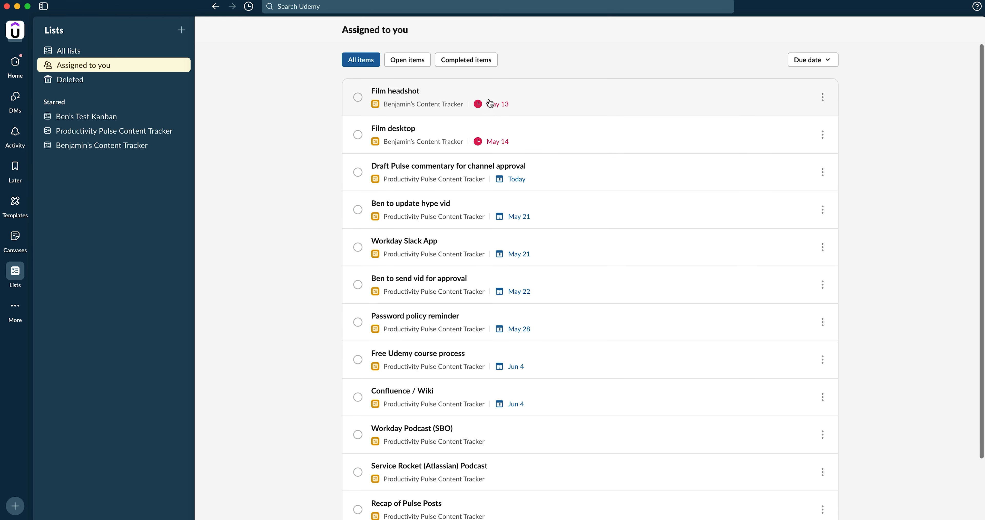
scroll(562, 229, down, 3)
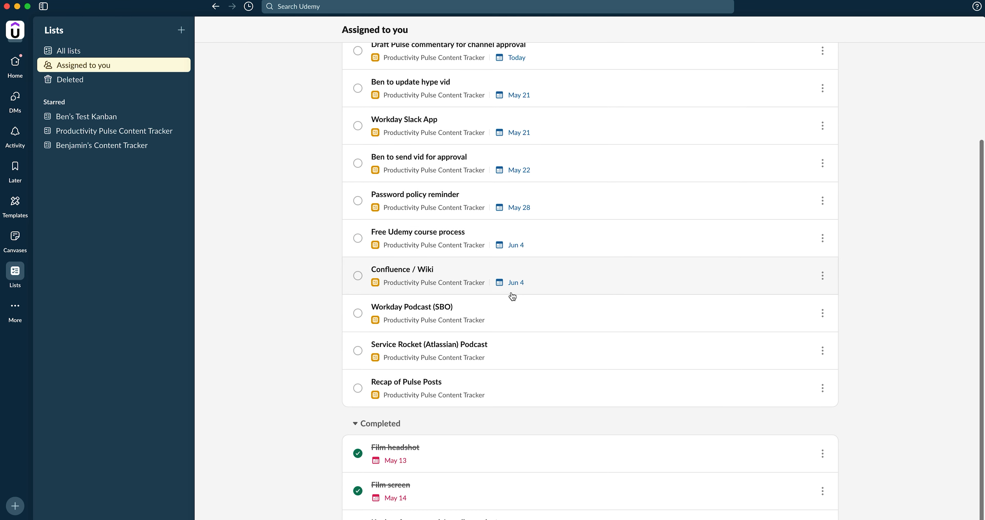
scroll(513, 296, up, 3)
click(818, 60)
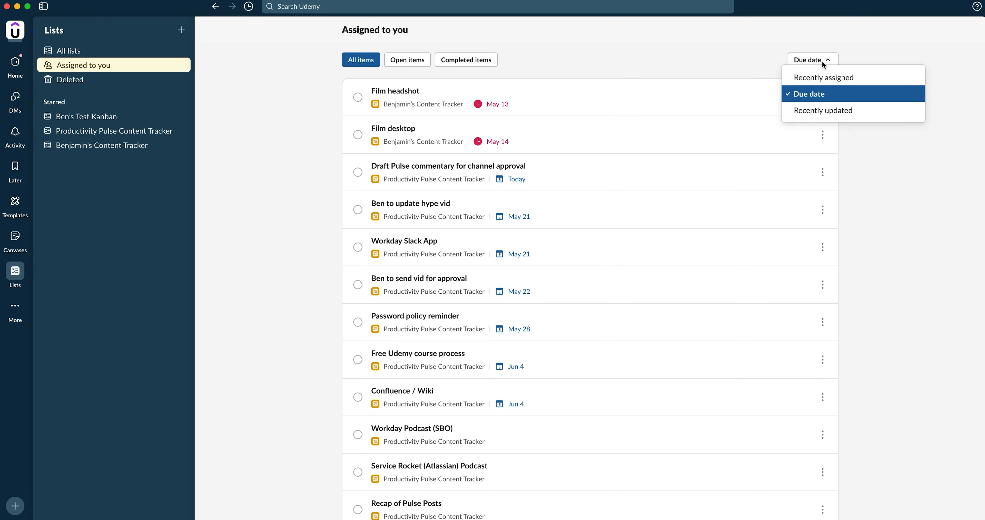
click(813, 112)
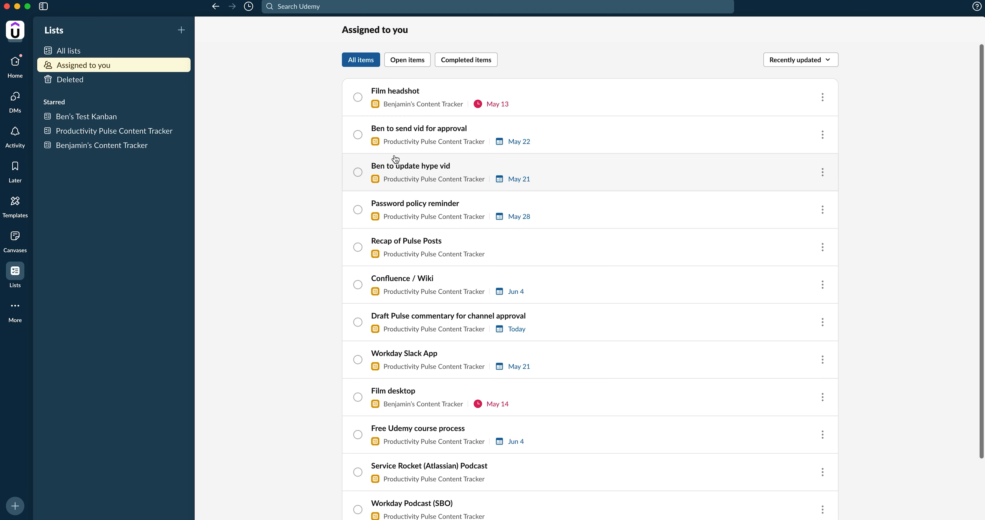
- Show only the open assigned items and sort them by due date
click(399, 64)
click(792, 60)
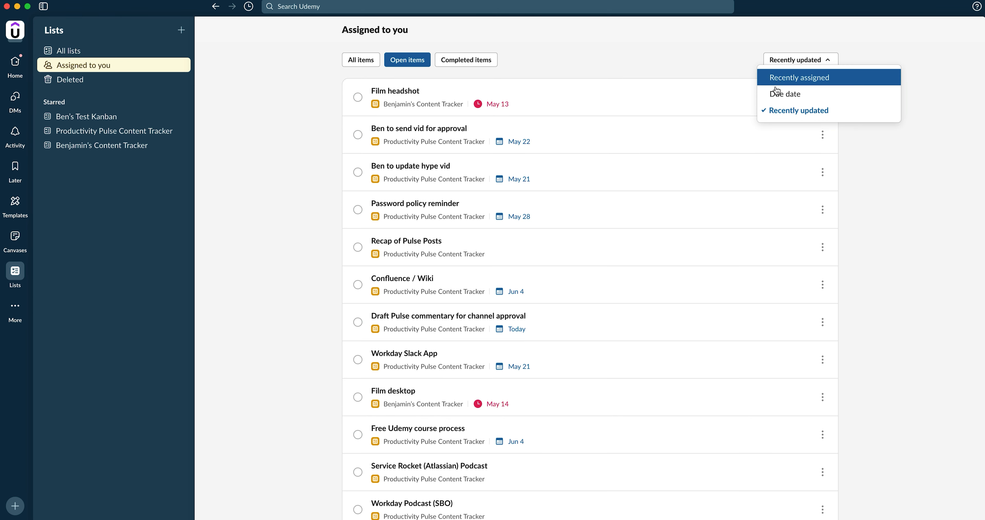
click(792, 93)
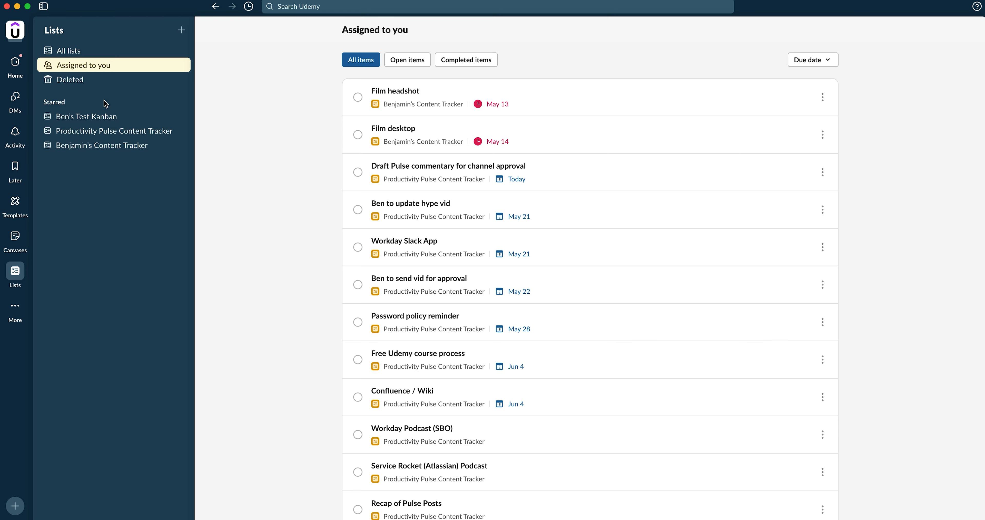
- Open the starred personal Content Tracker list, reset its view to the default table and narrow the sidebar
click(96, 145)
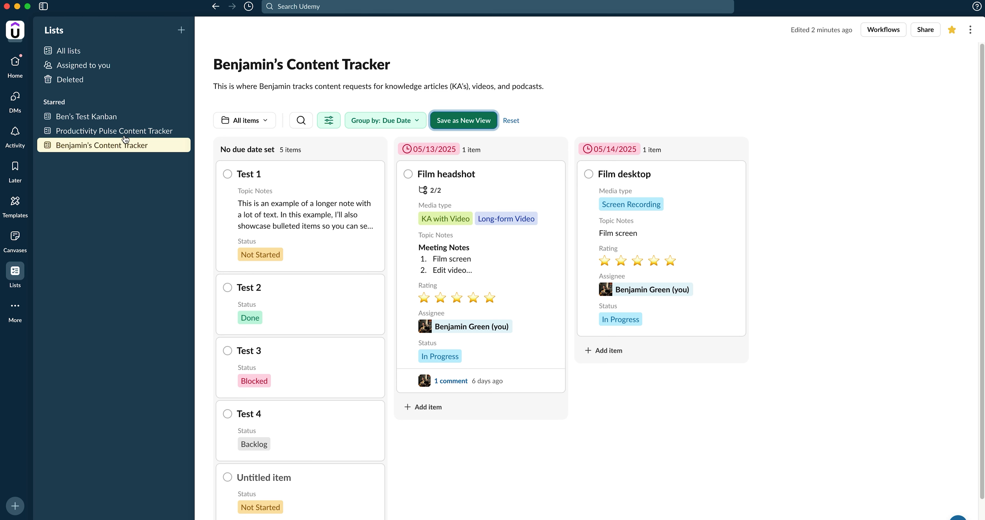
click(513, 120)
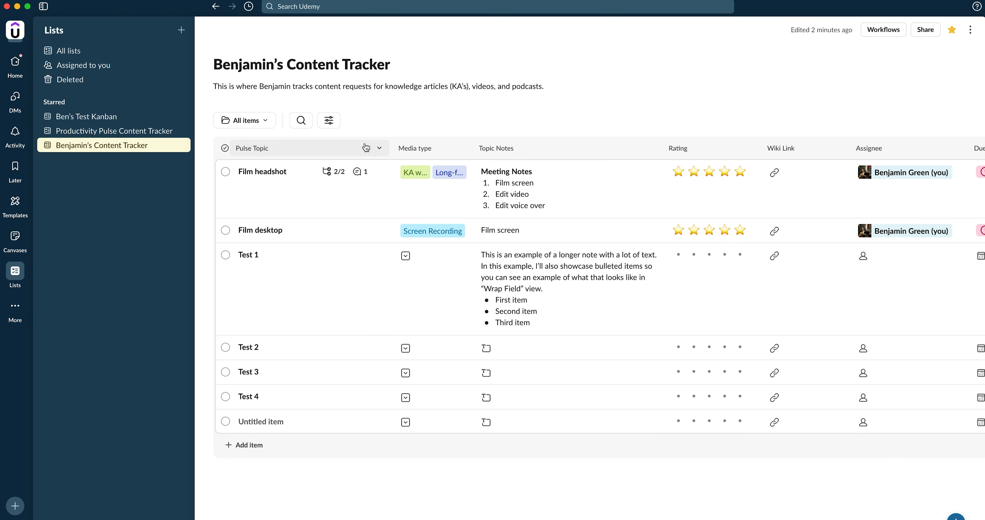
drag(194, 154, 125, 153)
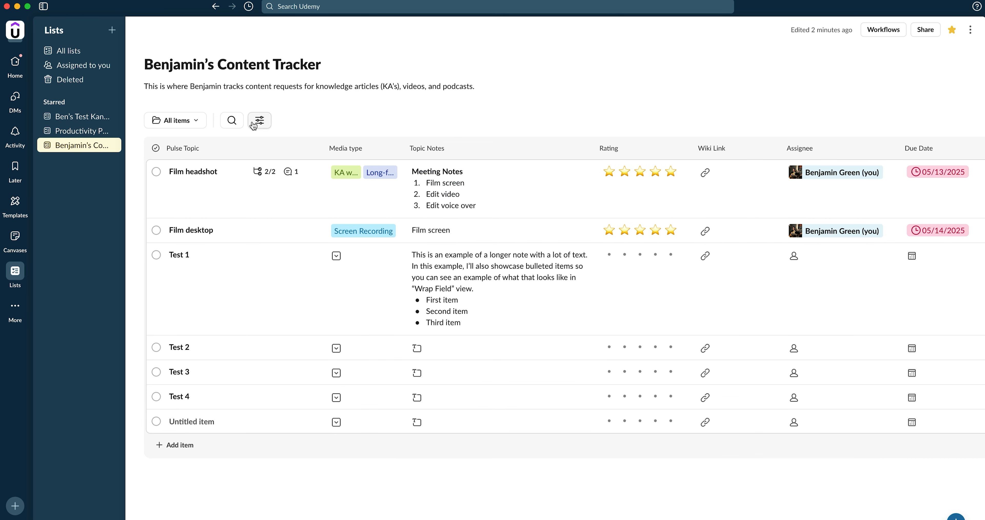
- Filter the table by Due Date, trying Today and Next week before choosing Last week
click(257, 123)
click(272, 161)
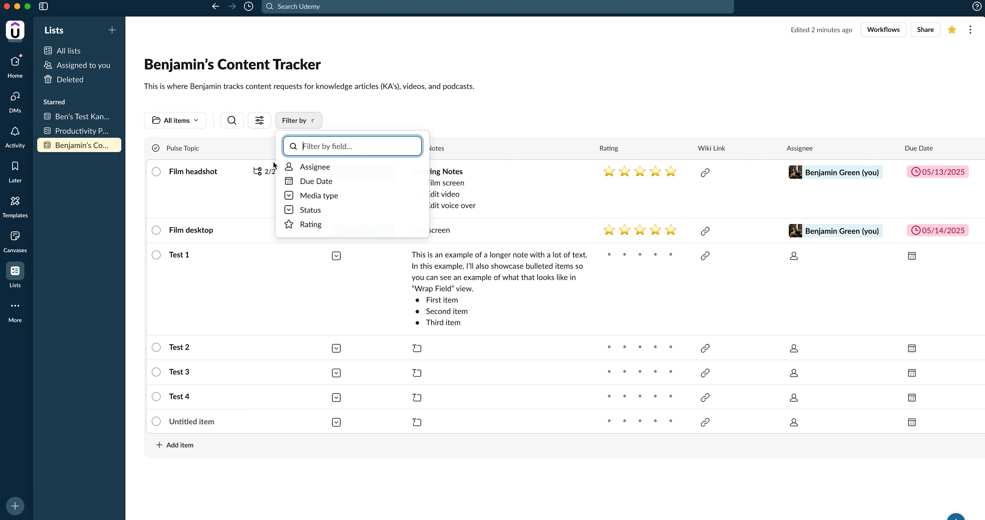
click(302, 181)
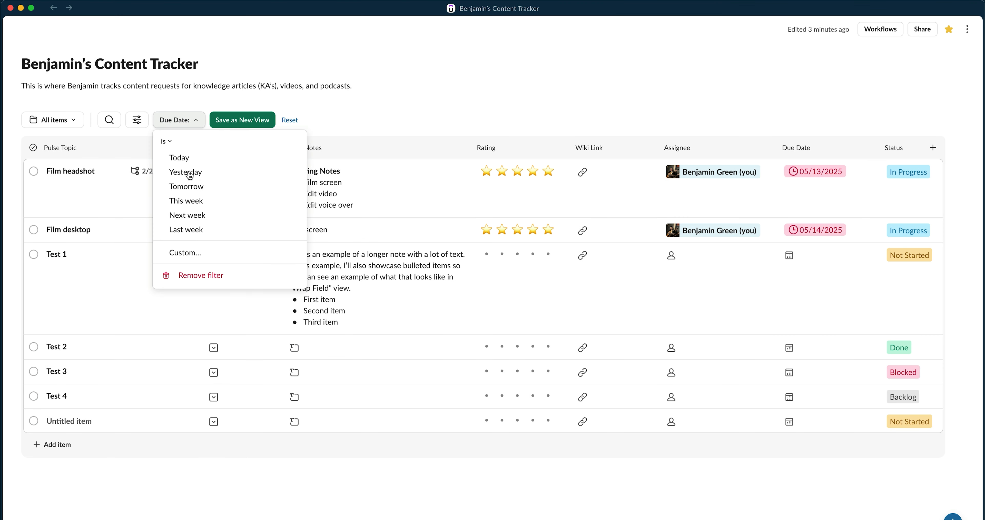
click(174, 157)
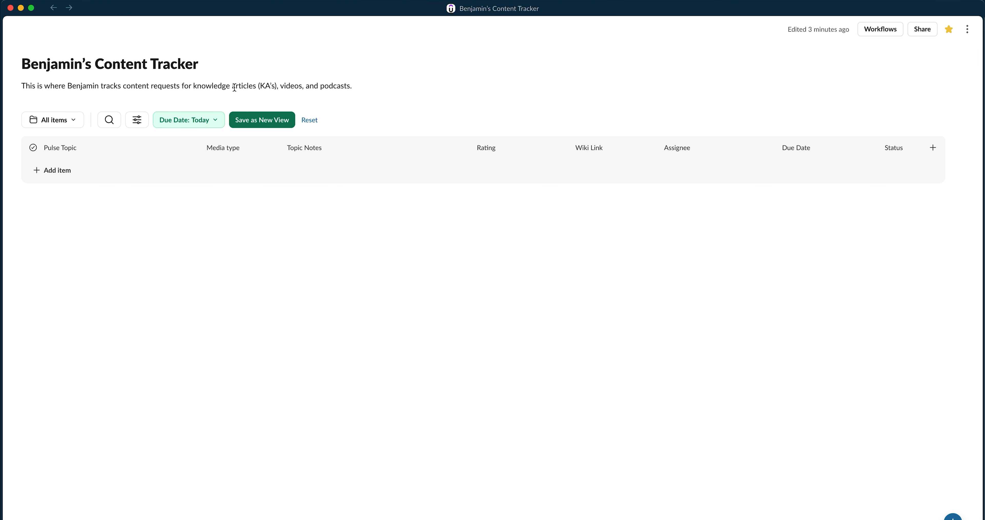
click(200, 120)
click(197, 230)
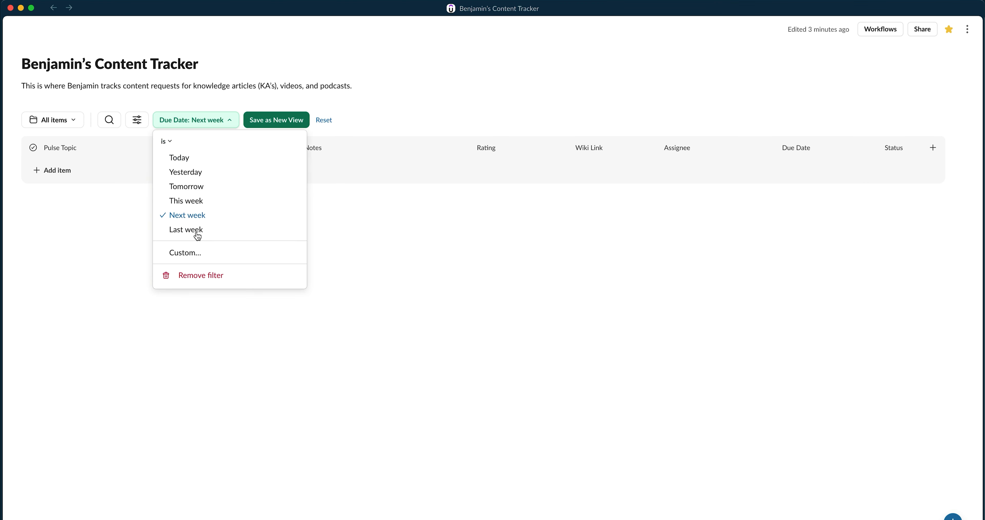
click(473, 341)
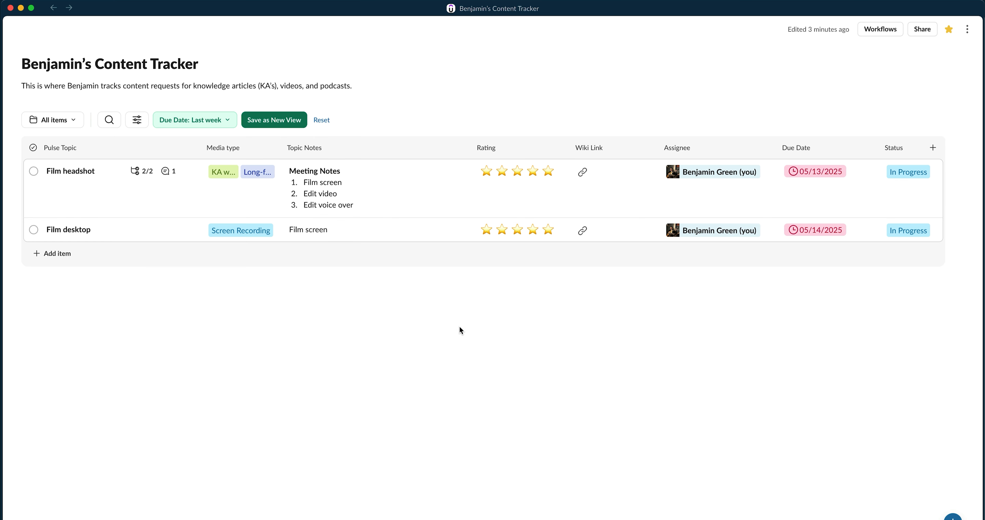
- Check the subtasks of the Film headshot item and set its Status to Done
click(147, 172)
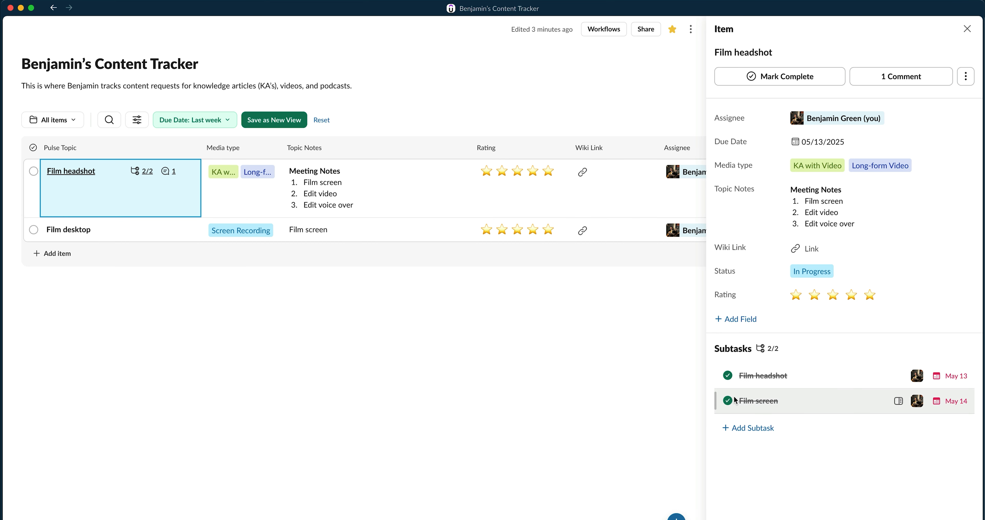
click(666, 397)
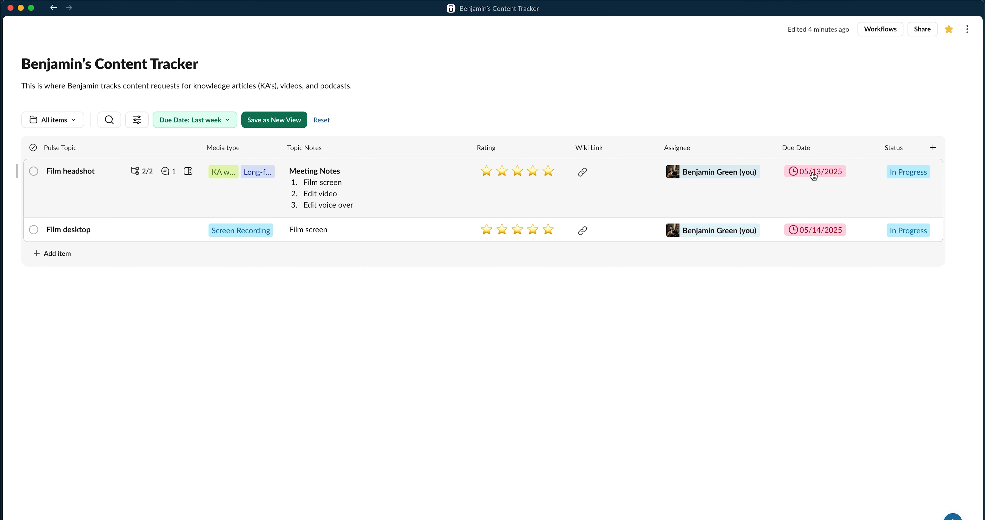
click(909, 174)
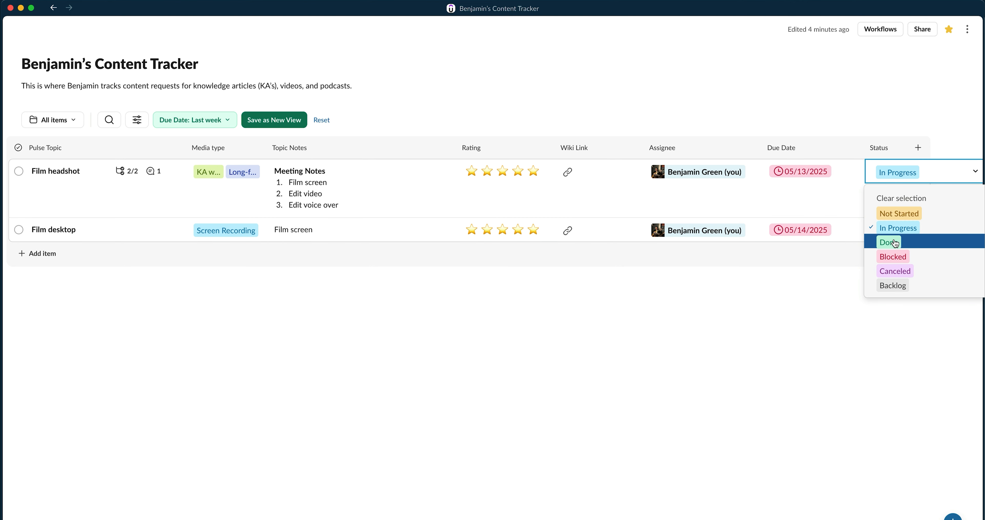
click(889, 242)
click(807, 175)
- Reset the table view and filter the items again by Due Date, choosing Last week
click(321, 120)
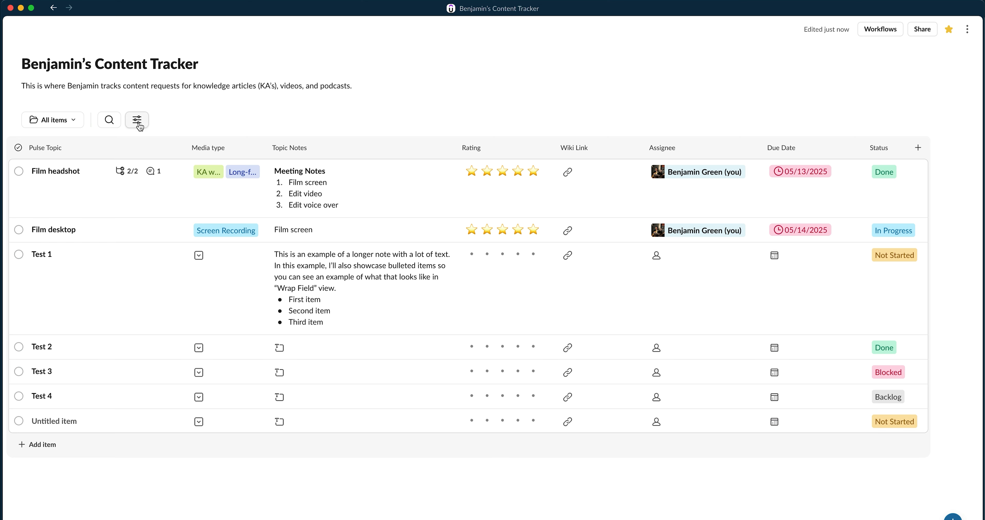
click(137, 121)
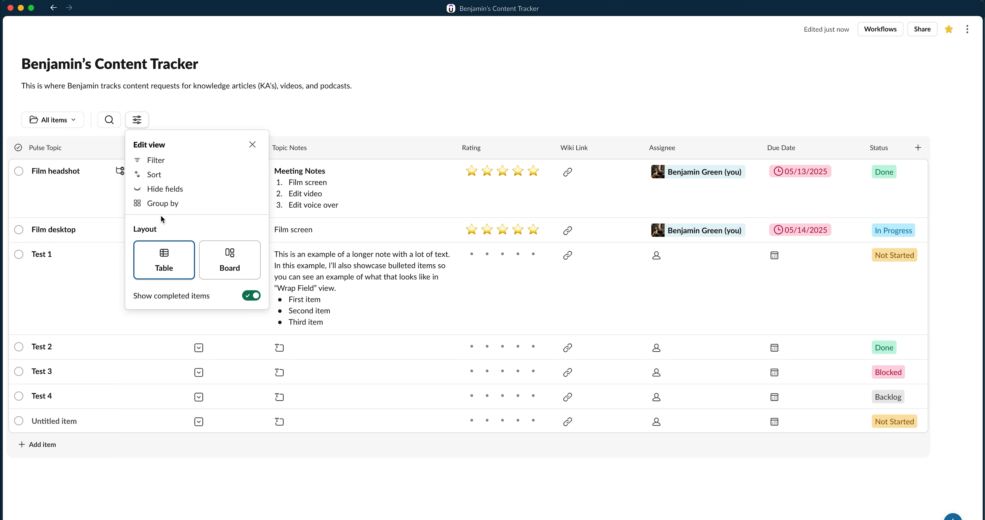
click(155, 160)
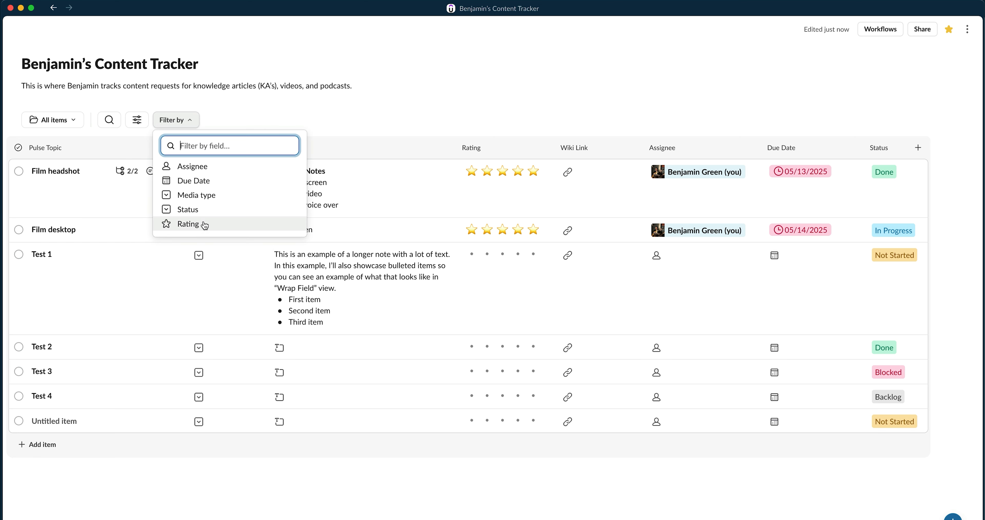
click(193, 184)
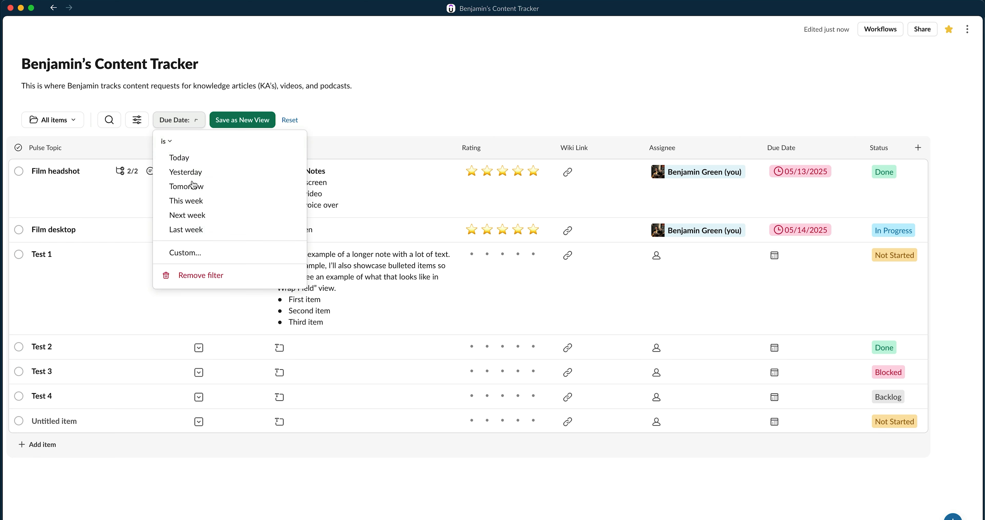
click(183, 230)
click(527, 318)
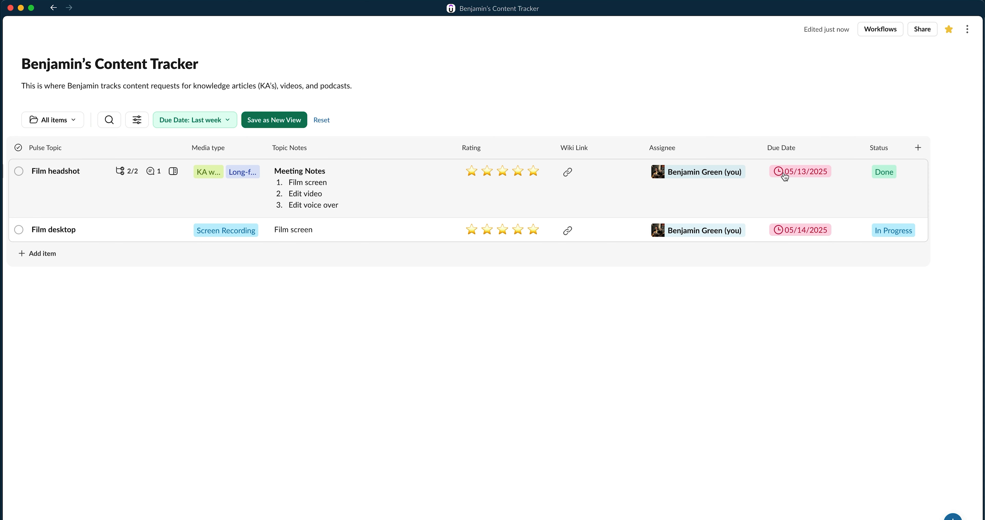
- Mark the Film headshot item as complete and close the list's separate window
click(18, 171)
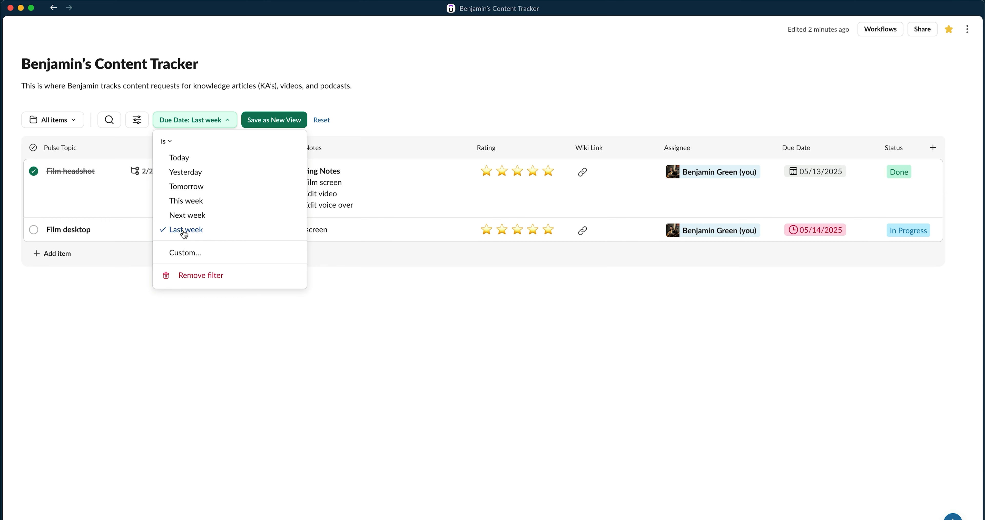
click(495, 278)
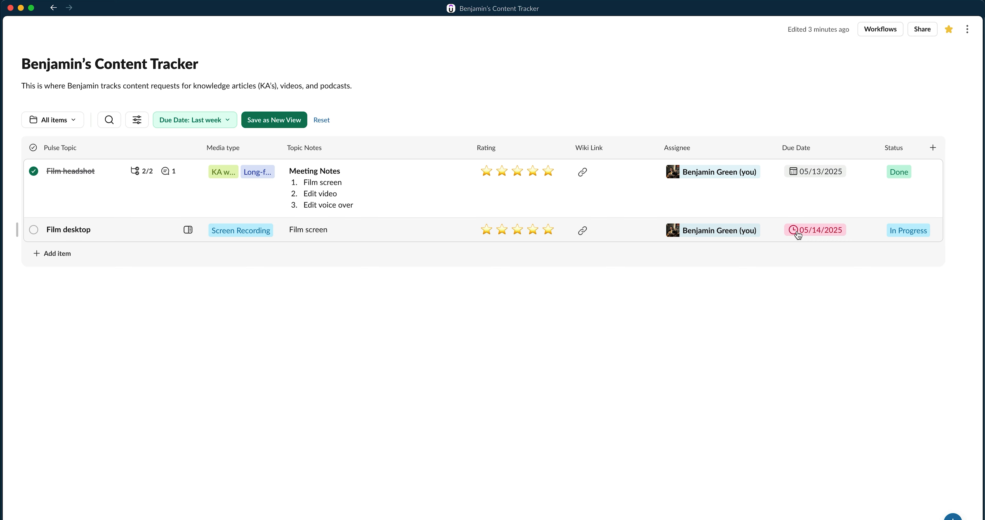
click(11, 7)
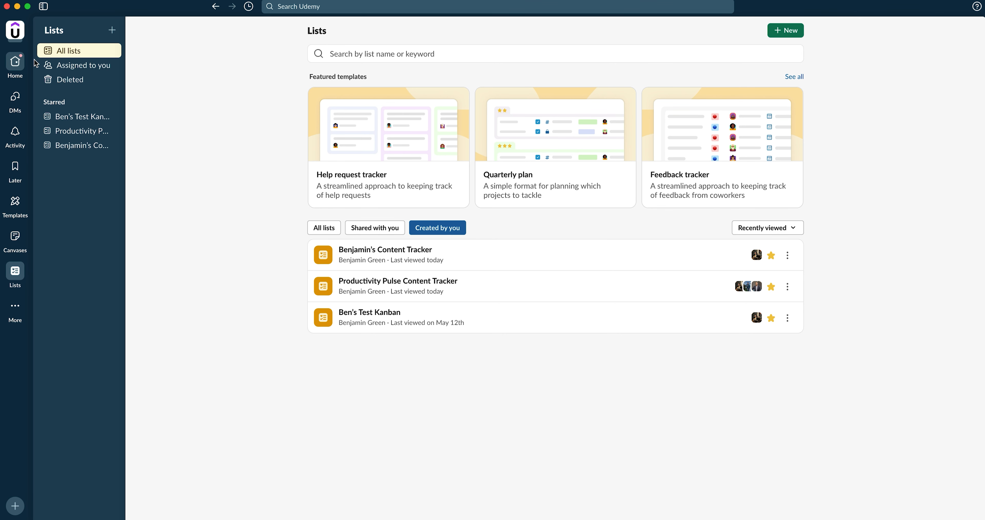
- Review the items assigned to you, showing the completed items first and all items after that
click(68, 66)
click(444, 62)
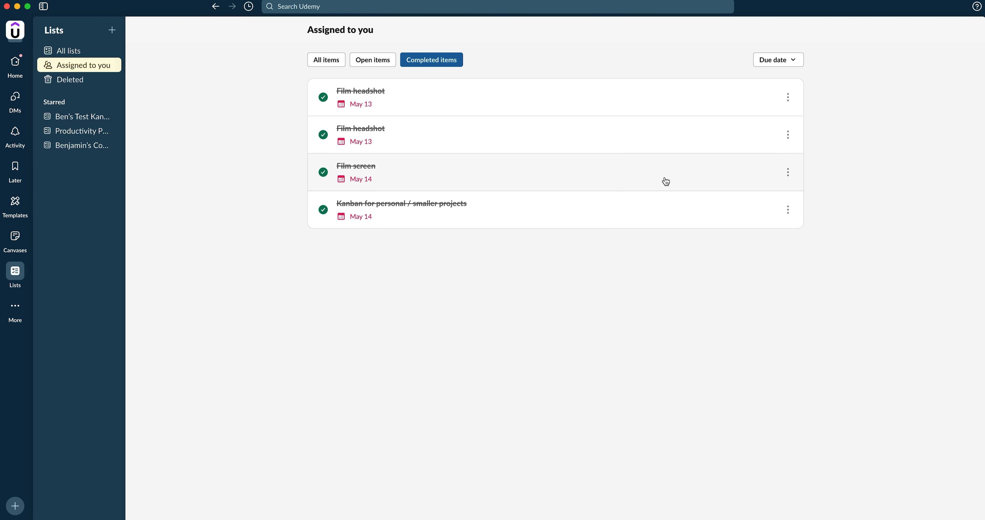
click(328, 61)
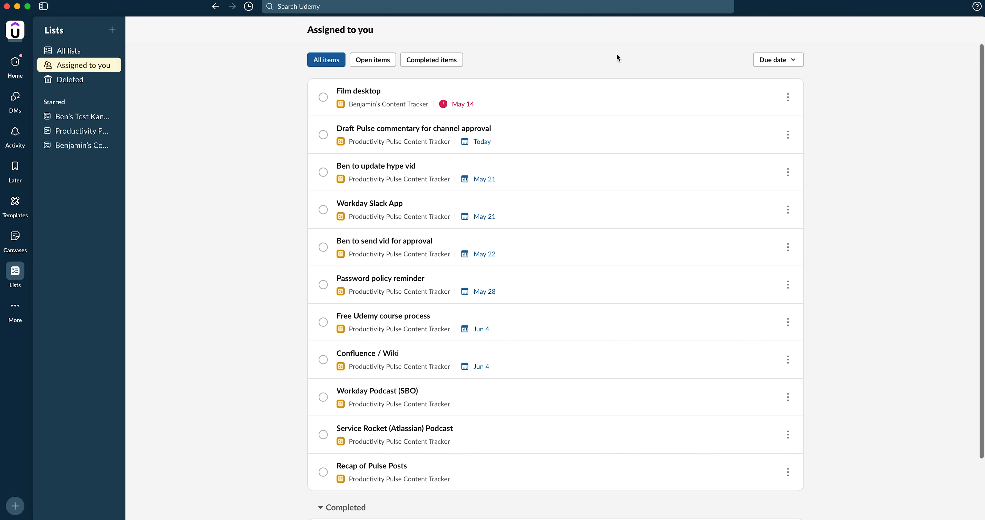
- Clear the Due Date filter on the starred personal Content Tracker list and open the list's additional options
click(71, 147)
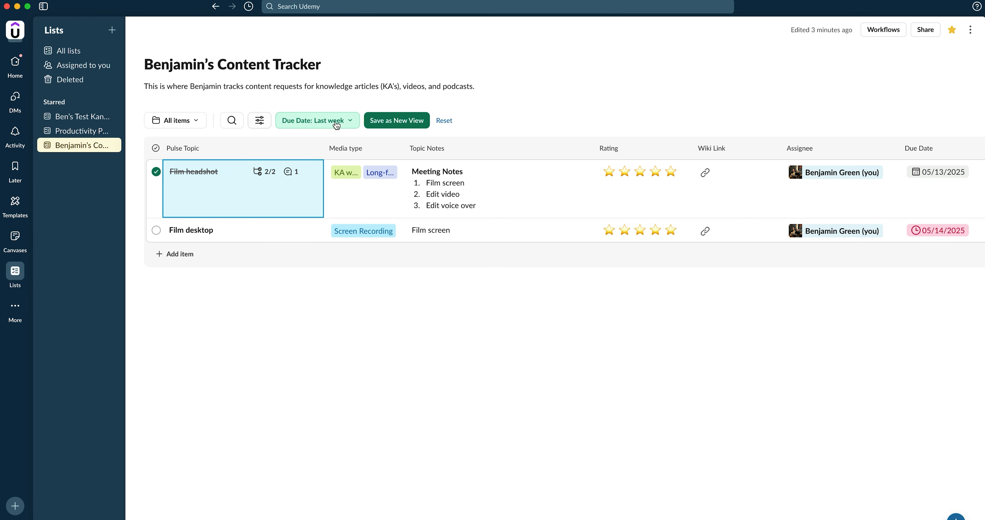
click(448, 122)
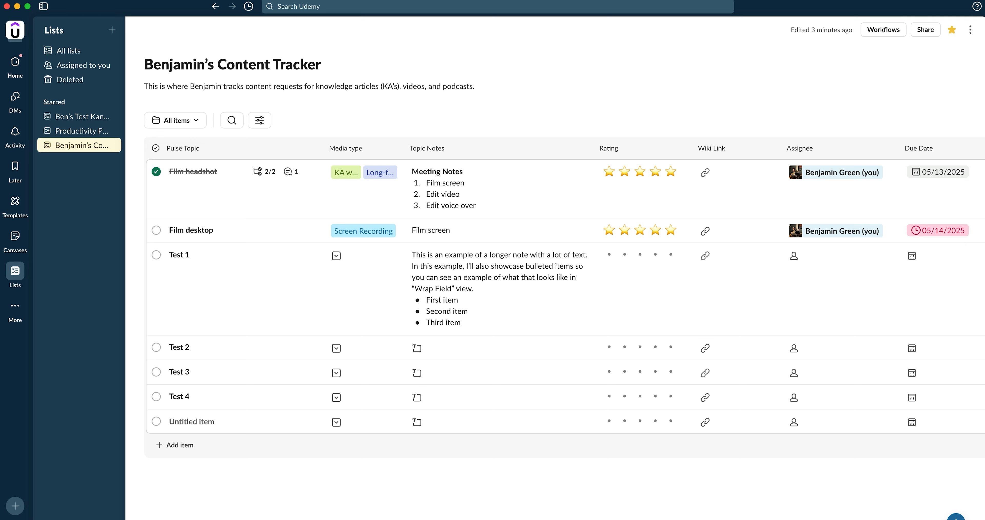
click(970, 30)
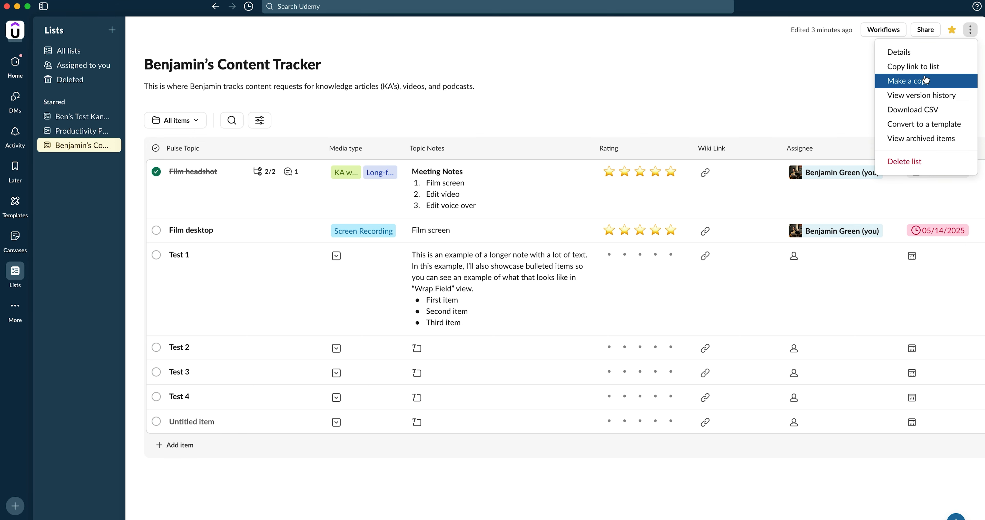